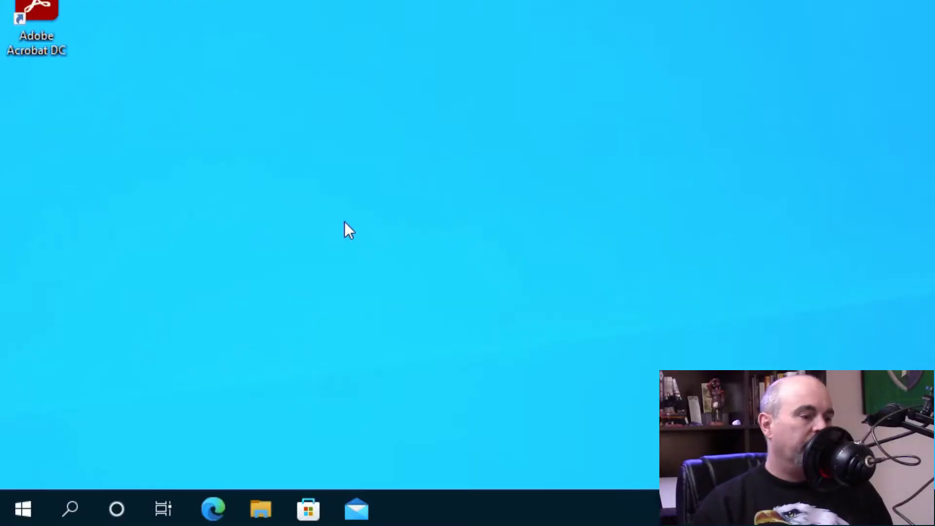
# Open Settings > Accounts > Your info for the local administrator account from the Start menu avatar.
pyautogui.click(15, 511)
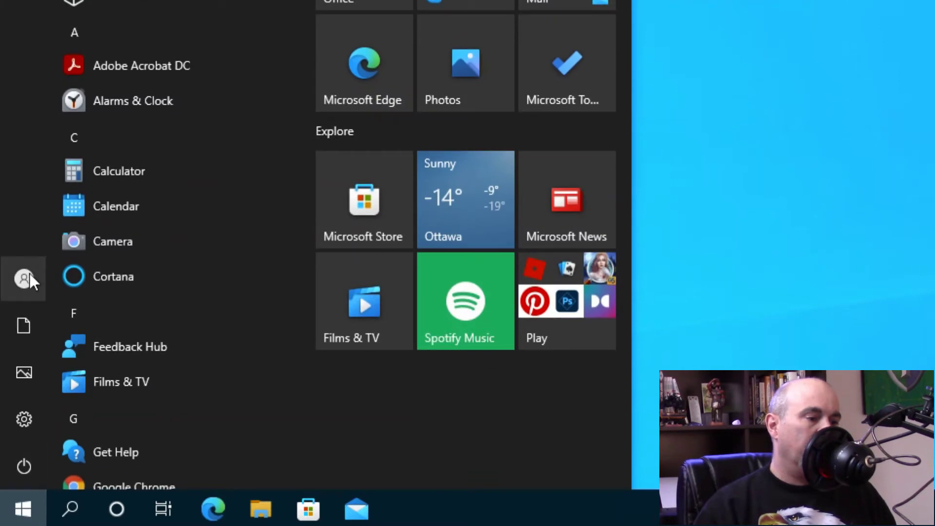
pyautogui.click(30, 273)
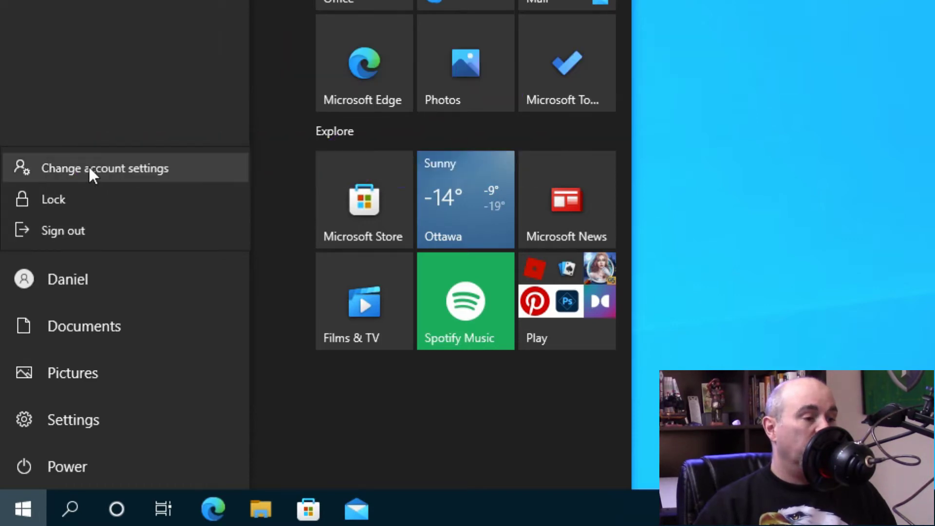
pyautogui.click(89, 167)
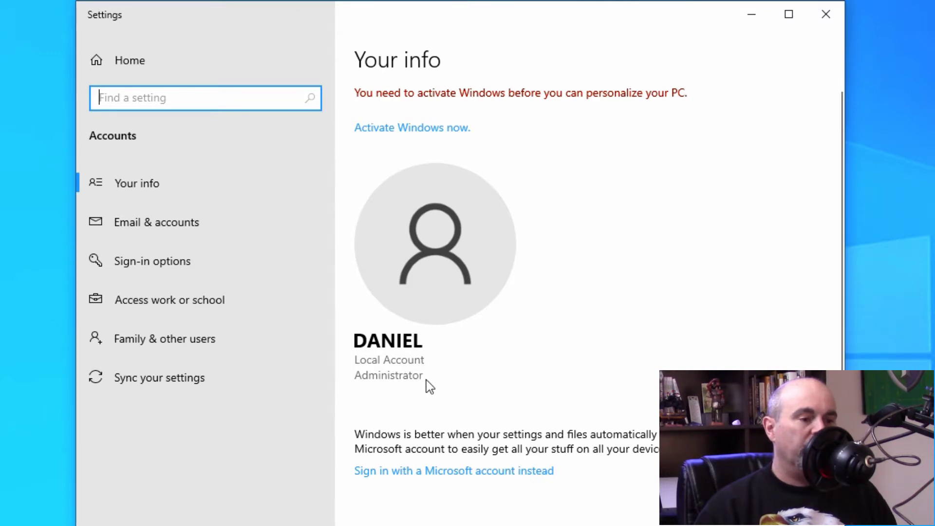
pyautogui.click(368, 502)
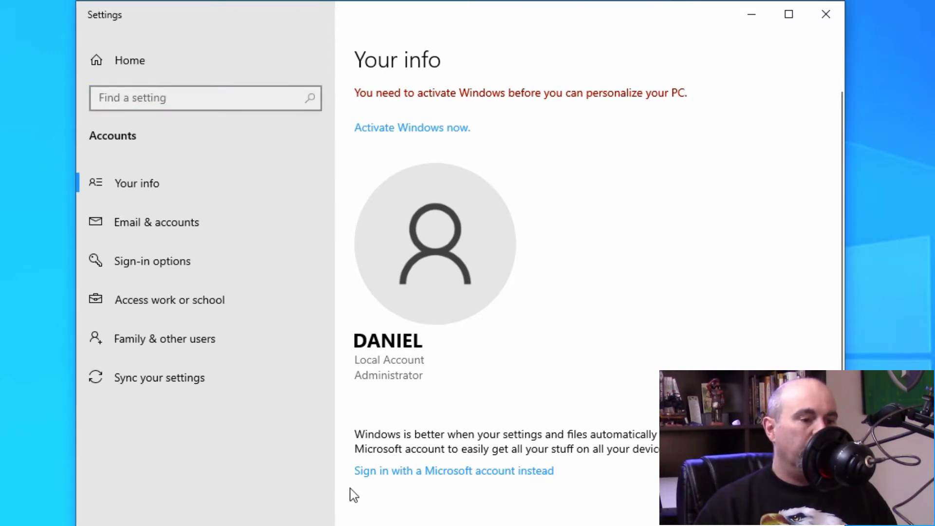
# Switch to a Microsoft account, submitting its password, the authenticator code and the current Windows password.
pyautogui.click(479, 472)
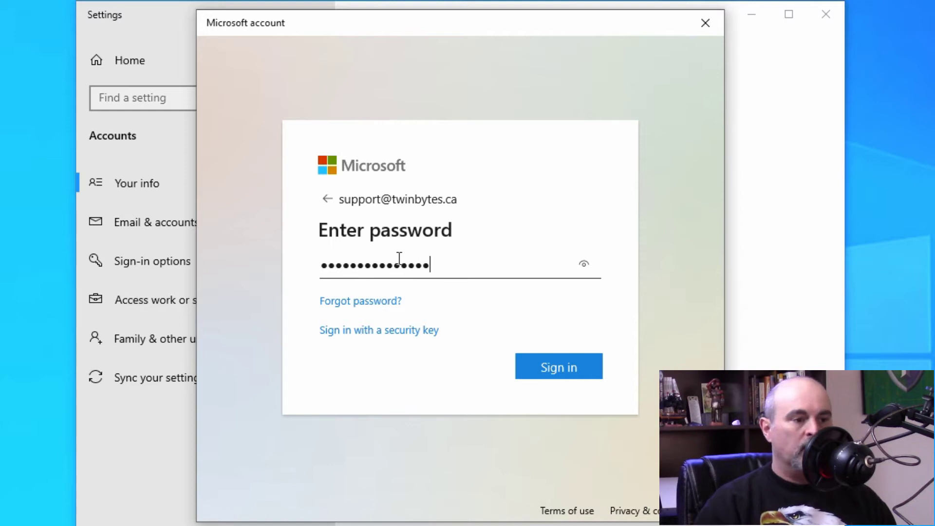
pyautogui.click(555, 367)
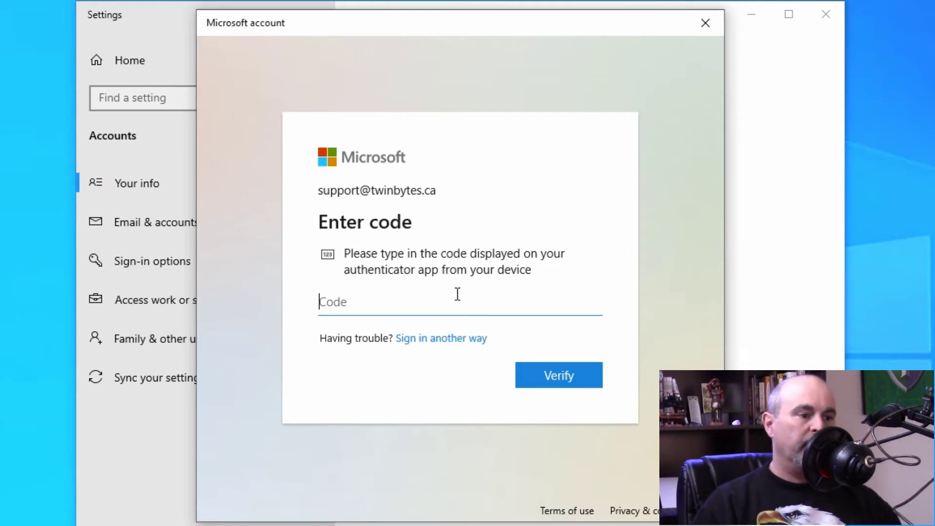
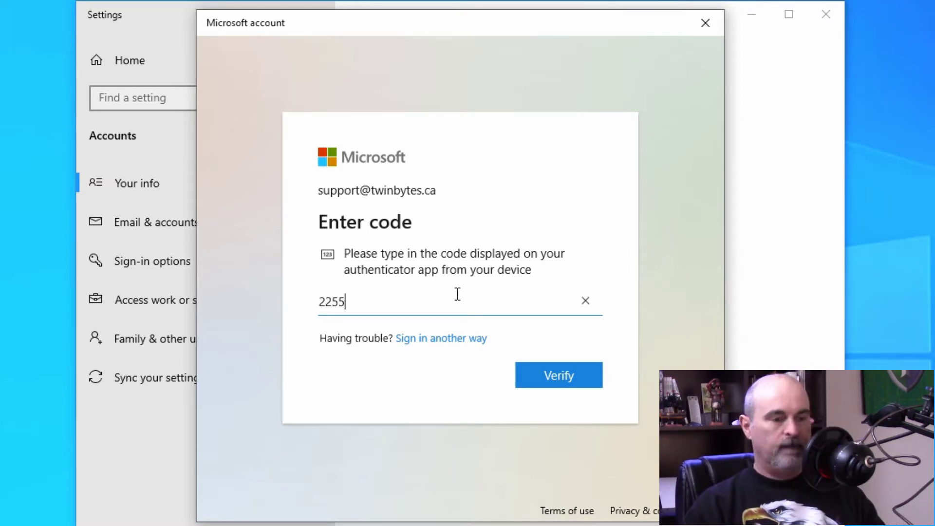
pyautogui.click(553, 376)
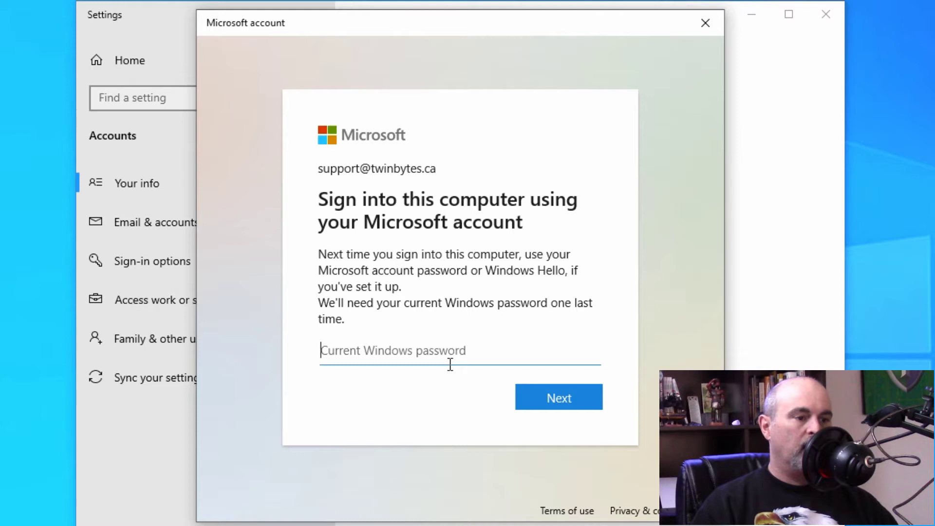
pyautogui.write('p')
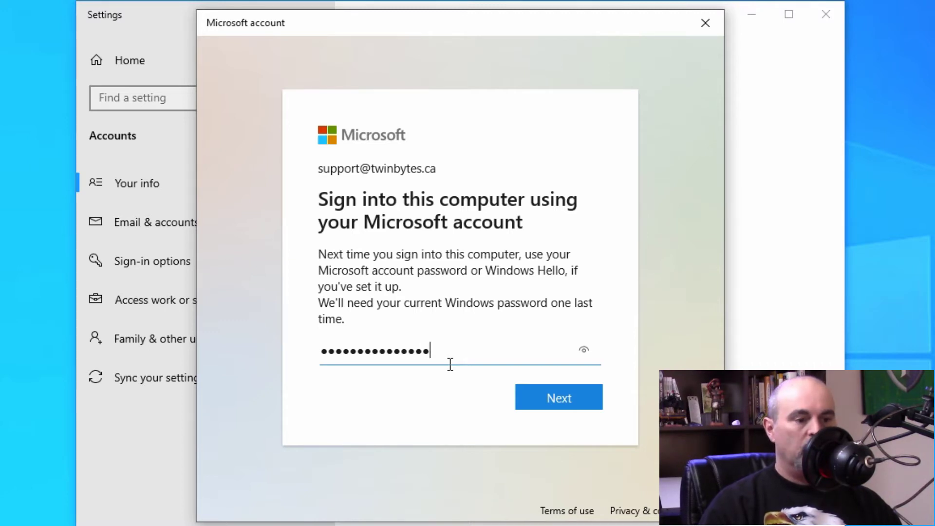
pyautogui.click(544, 404)
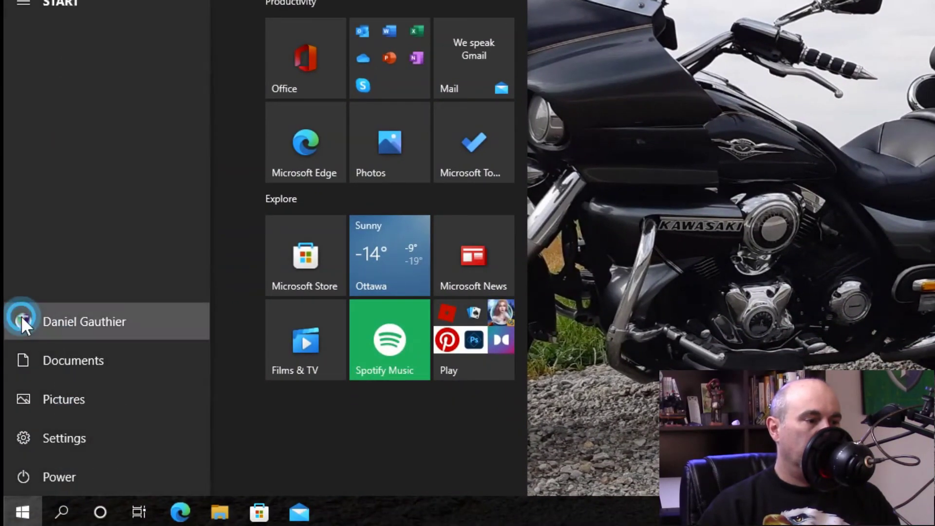
# From the account's Your info page, choose 'Sign in with a local account instead'.
pyautogui.click(22, 322)
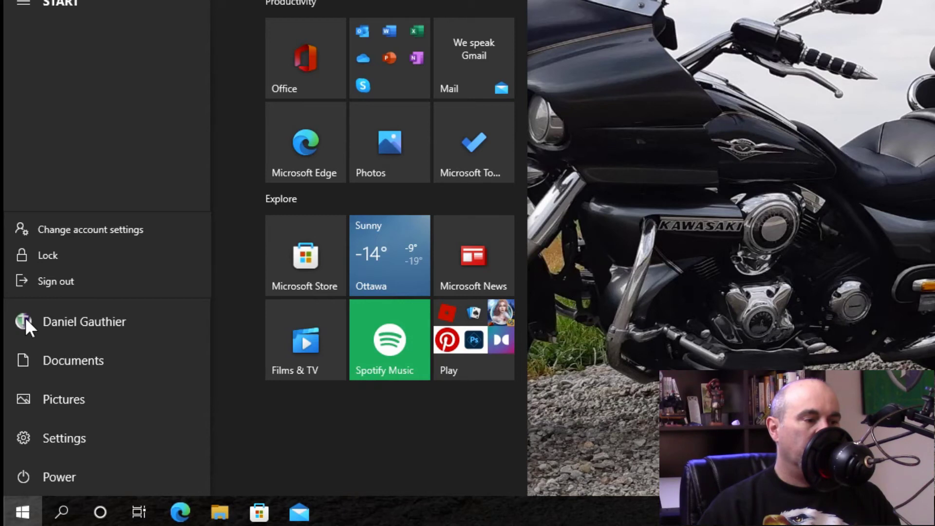
pyautogui.click(65, 231)
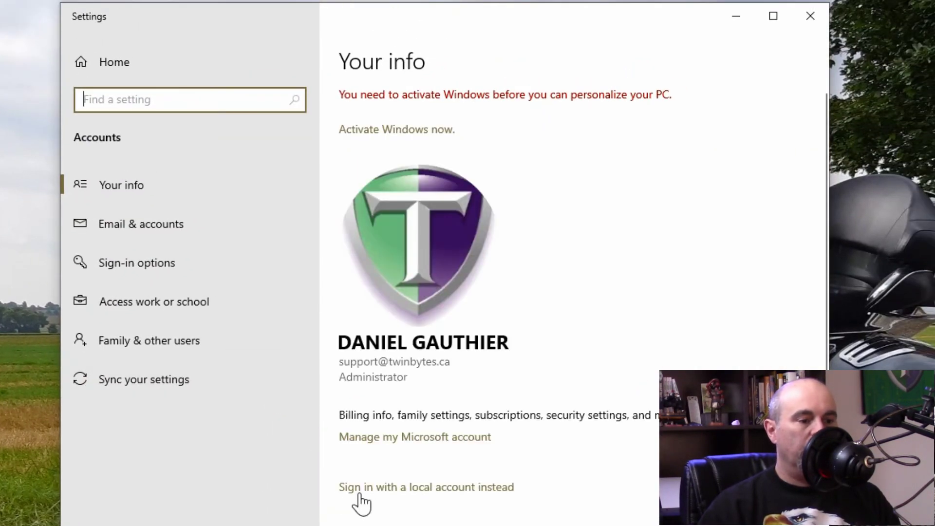
pyautogui.click(477, 491)
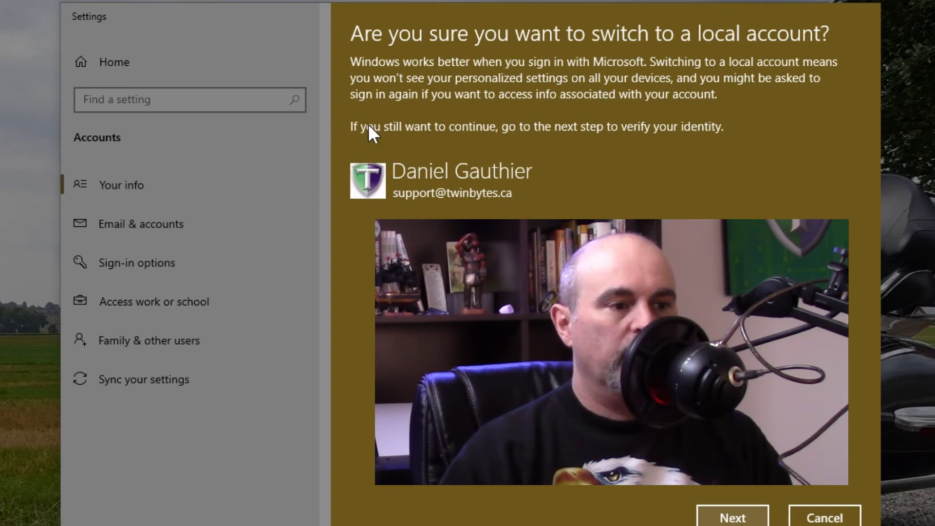
# Confirm the account password in the Windows Security dialog to reach the local account form.
pyautogui.click(708, 510)
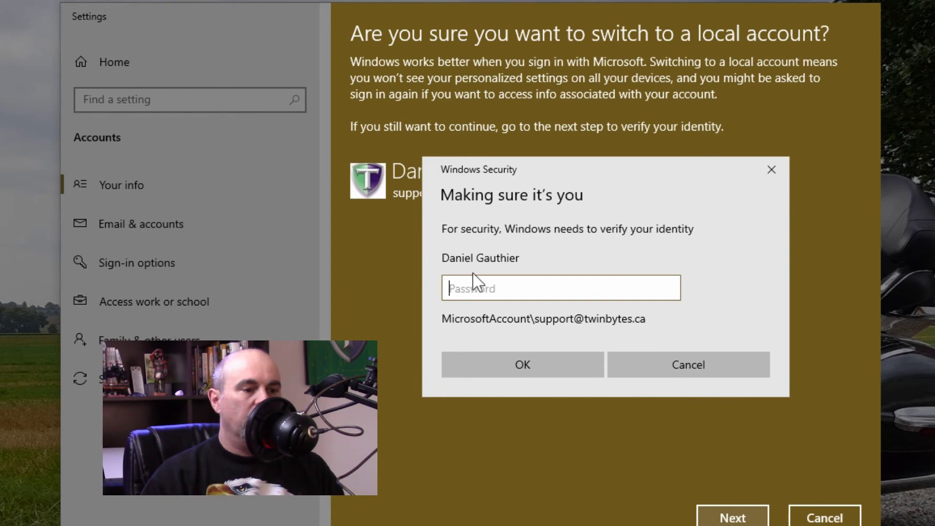
pyautogui.click(613, 285)
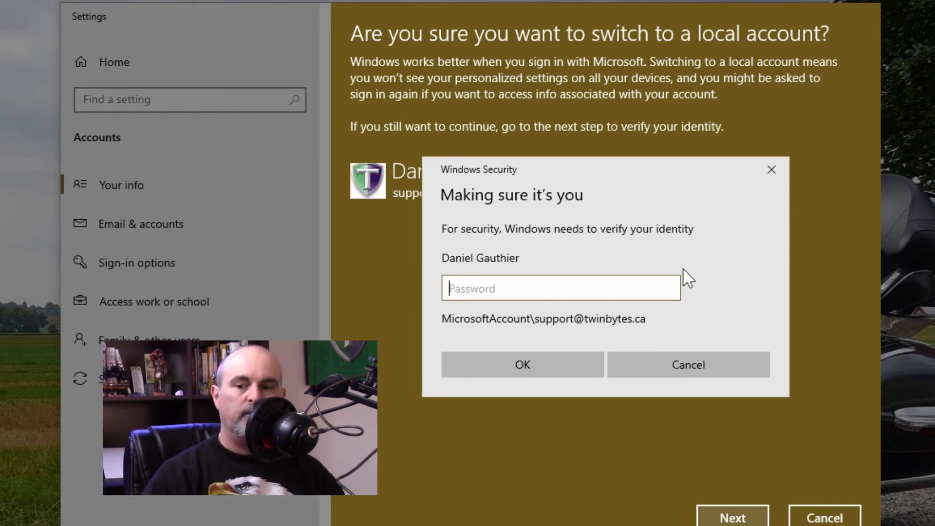
pyautogui.write('aaaa')
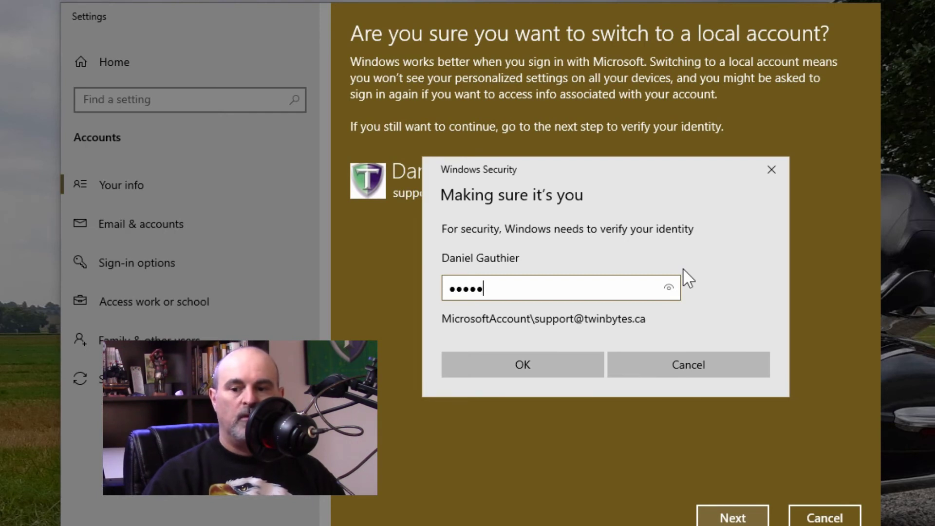
pyautogui.write('aaaaaaa')
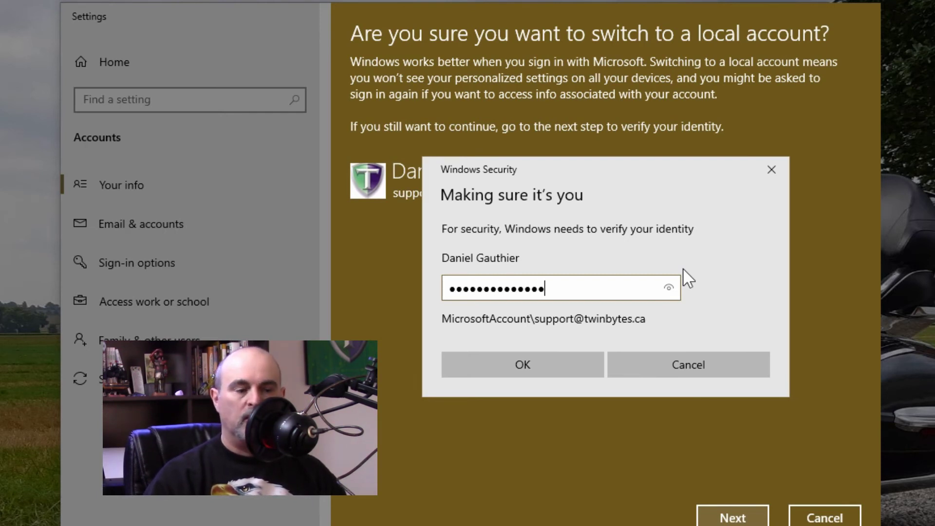
pyautogui.write('a')
pyautogui.click(526, 368)
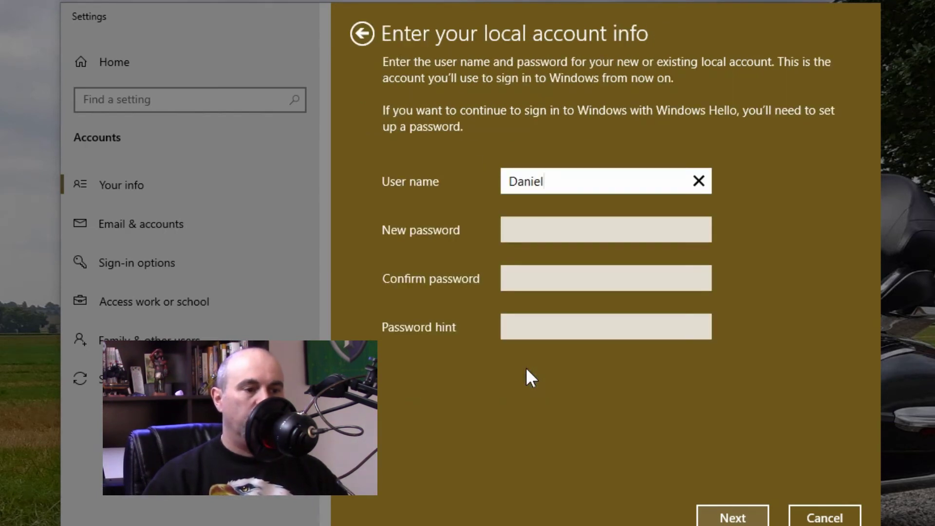
# Accept the prefilled local user name, choose 'Sign out and finish', and sign back in.
pyautogui.click(524, 231)
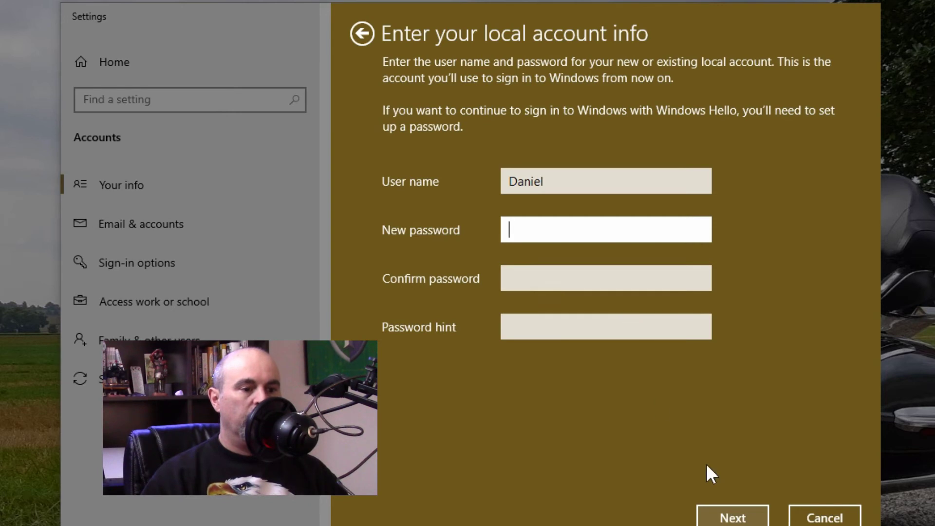
pyautogui.click(727, 516)
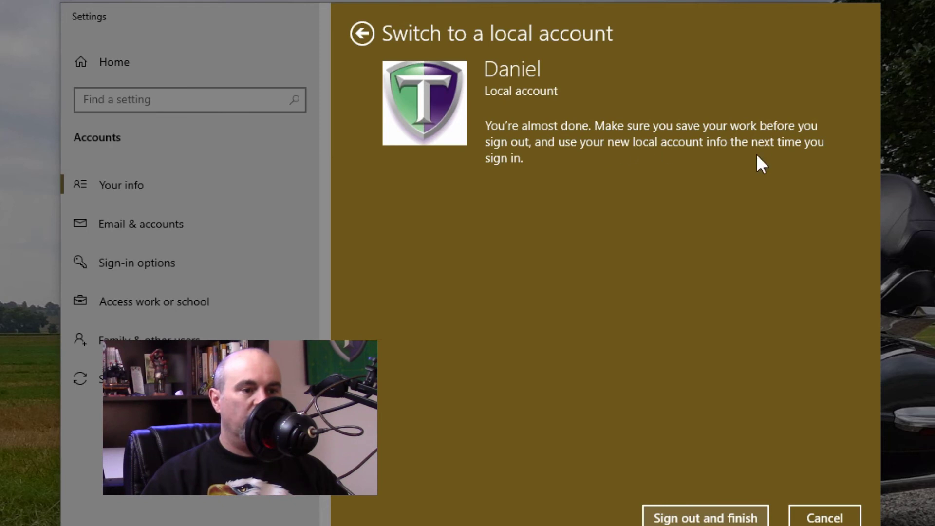
pyautogui.click(667, 519)
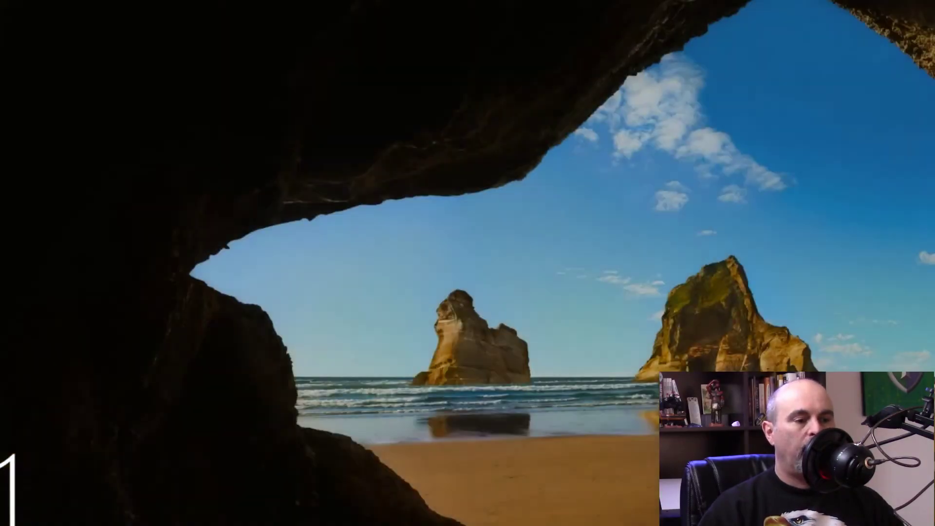
pyautogui.click(618, 500)
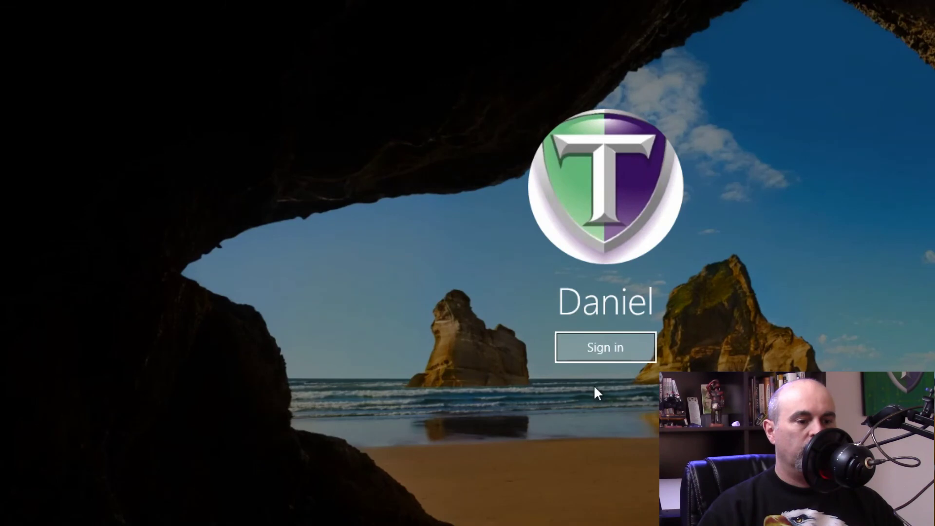
pyautogui.click(593, 349)
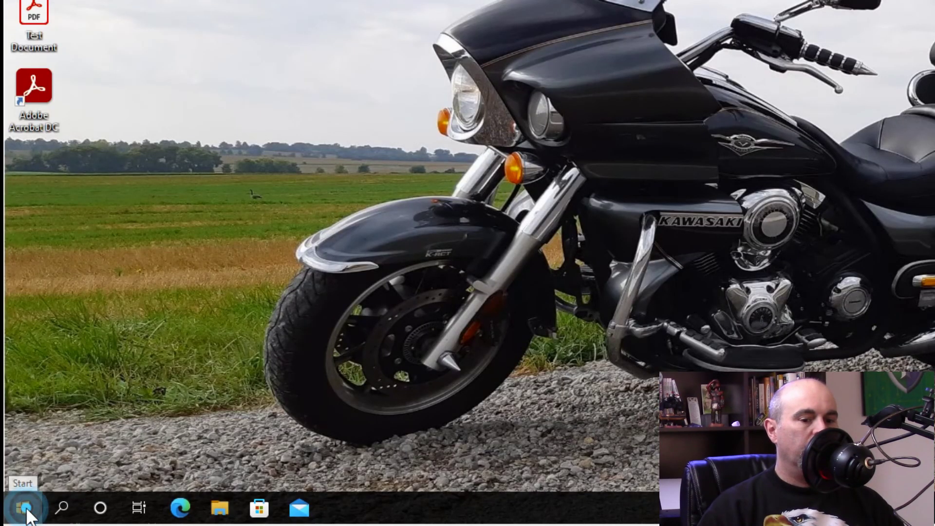
pyautogui.click(21, 509)
# Open Change account settings to show the Your info page for the local administrator account.
pyautogui.click(25, 317)
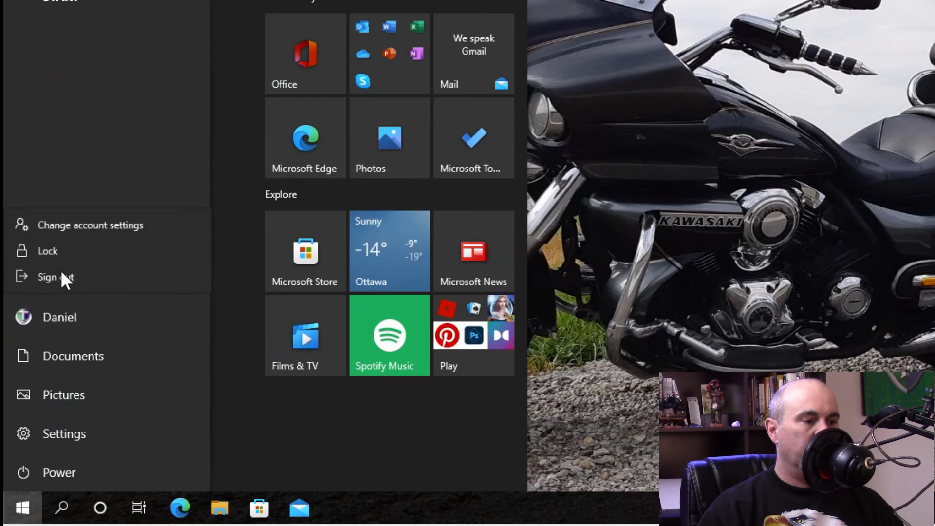